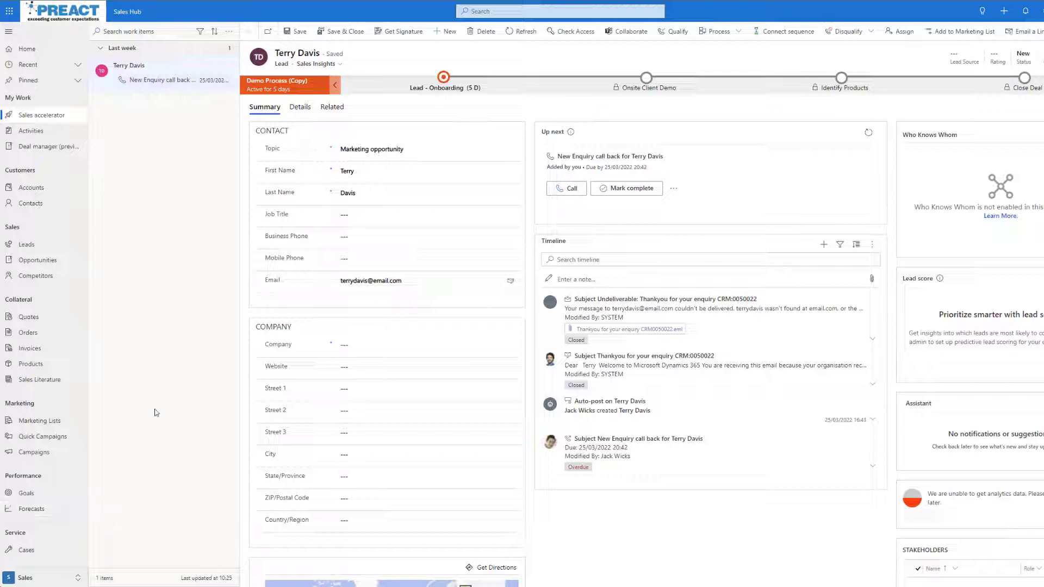
From the Sales Hub app list, create a new app named 'Finance App' using an existing solution
click(128, 11)
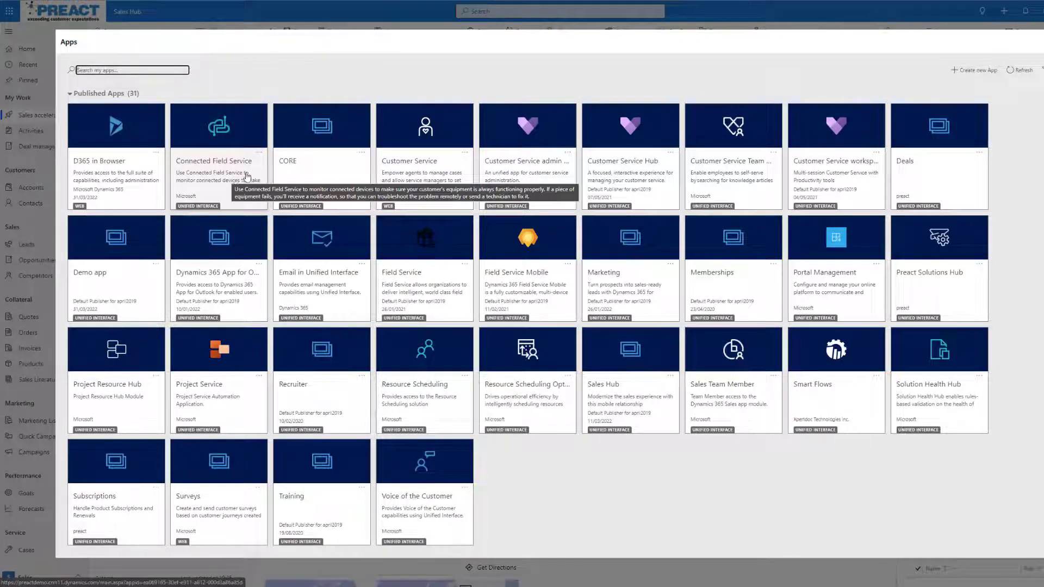
click(973, 76)
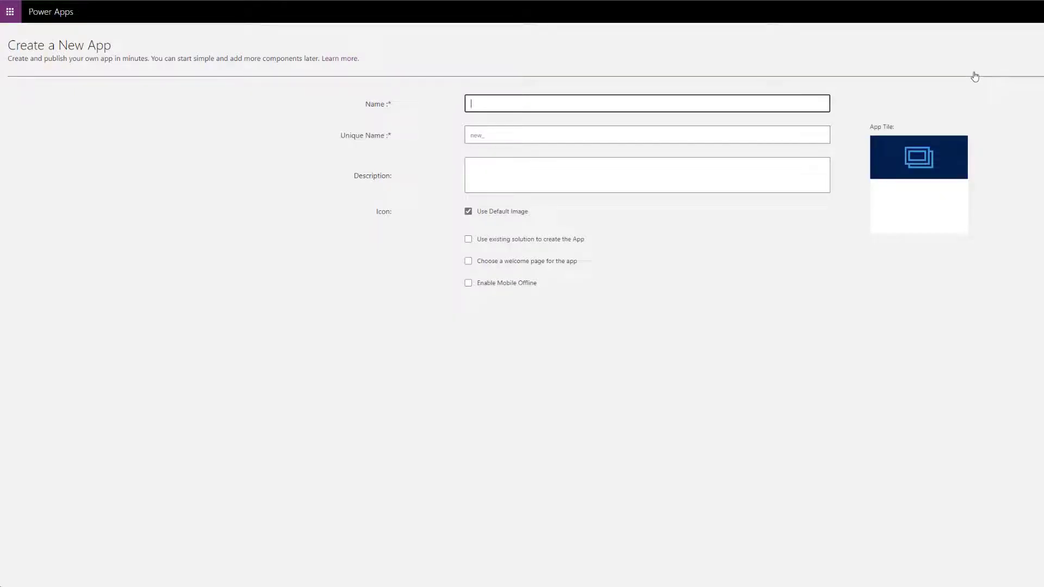
click(497, 102)
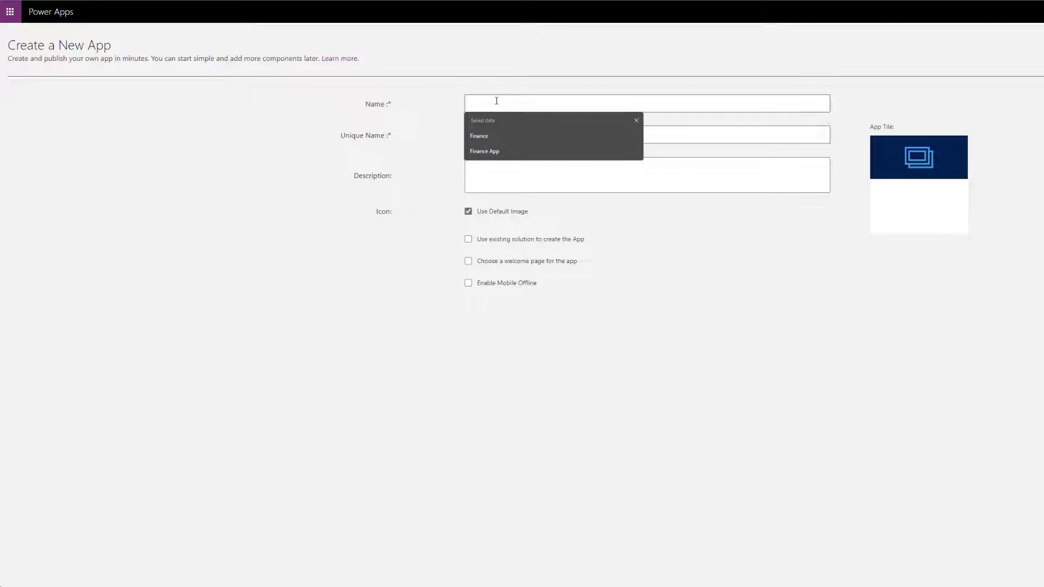
click(485, 151)
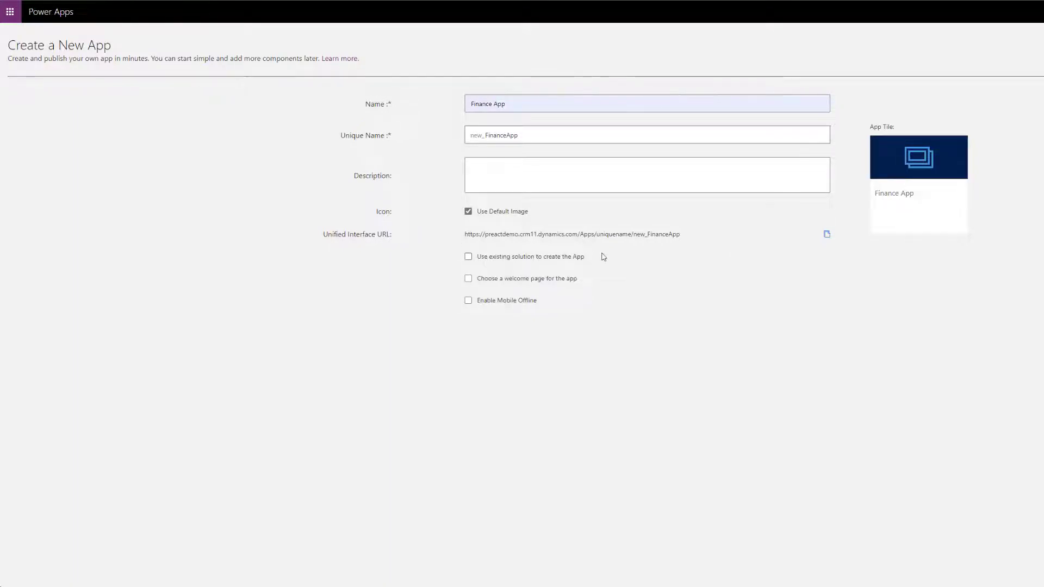
click(469, 258)
scroll(555, 68, right, 3)
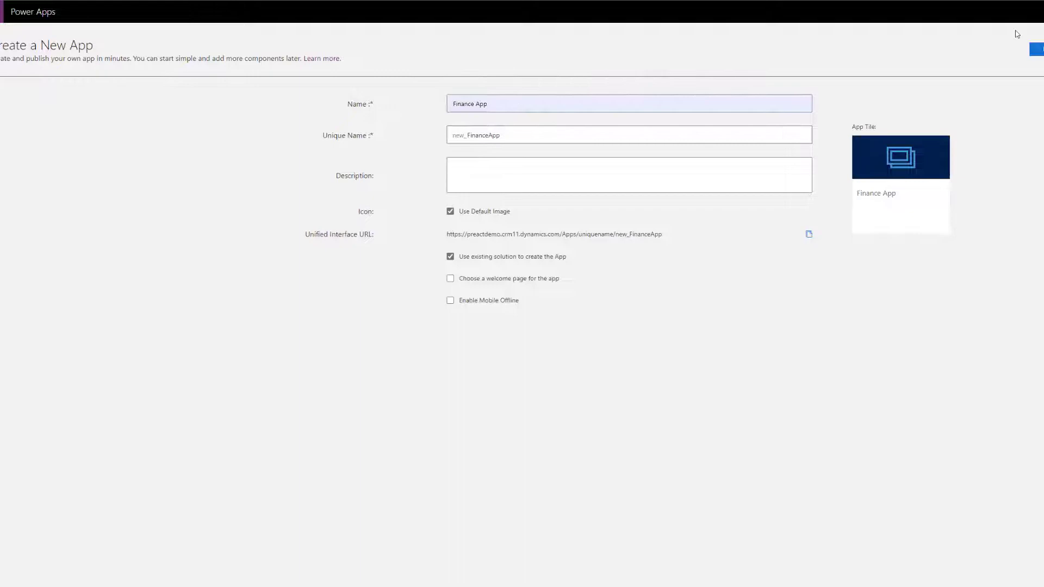
Build the app from the Dynamics 365 Sales Application solution and Sales Hub site map
click(976, 50)
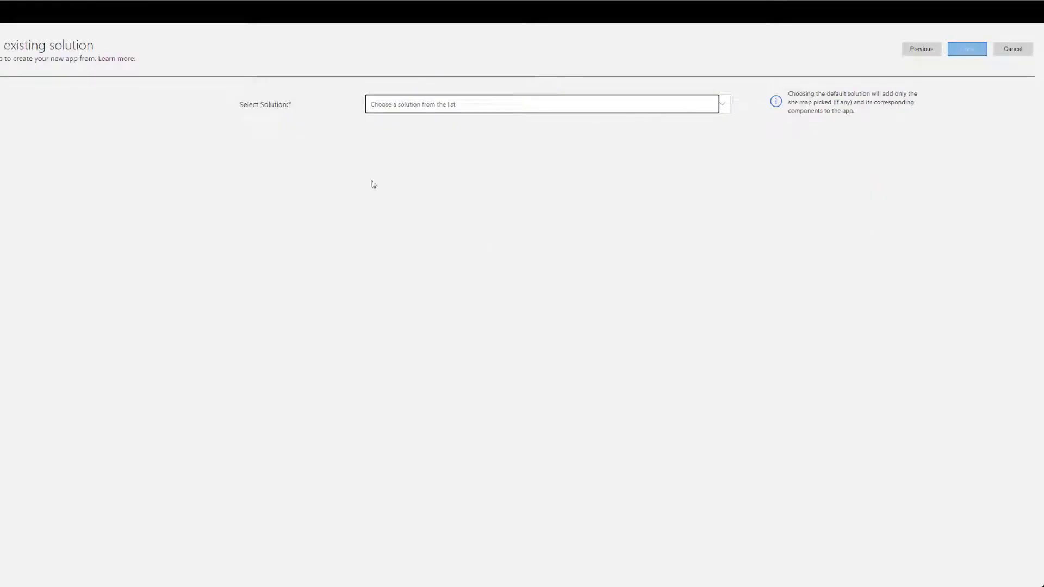
click(490, 111)
click(482, 112)
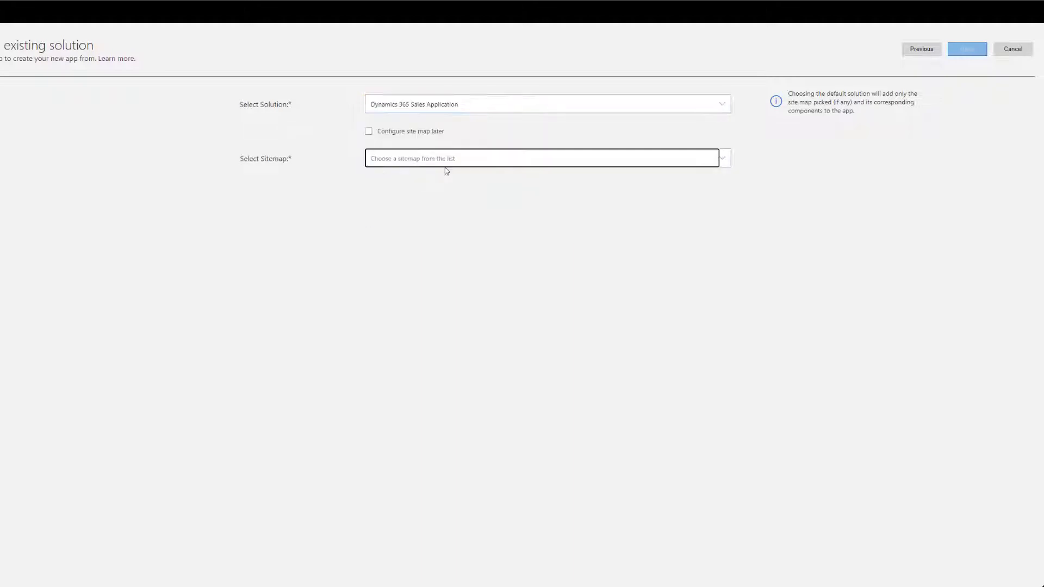
click(721, 163)
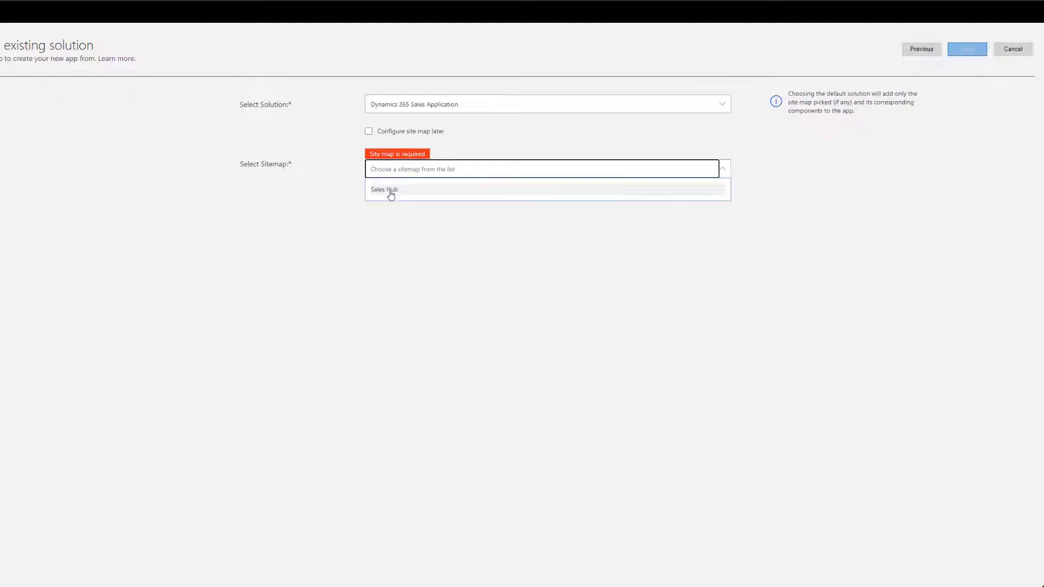
click(416, 194)
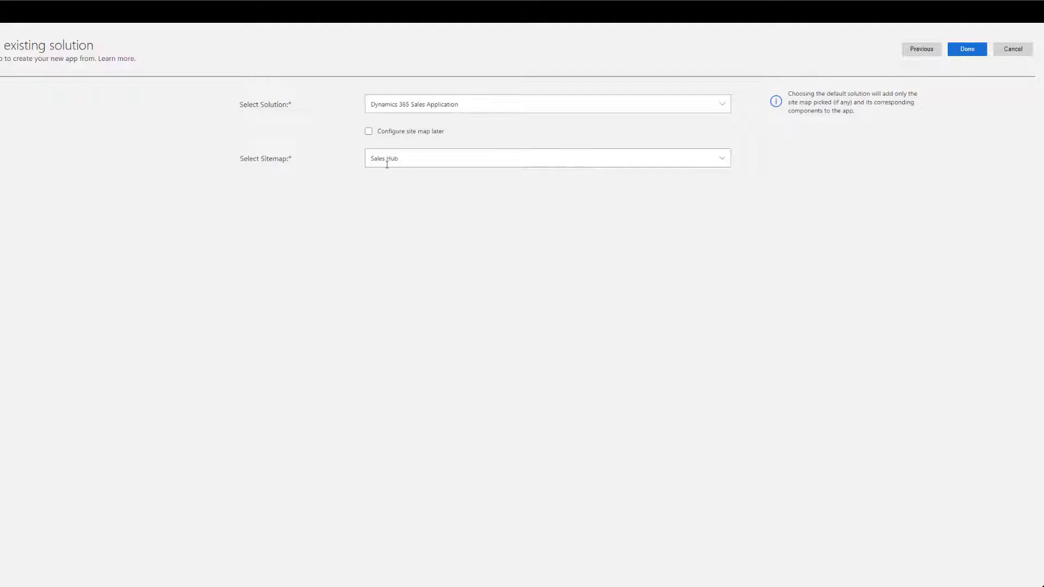
click(978, 50)
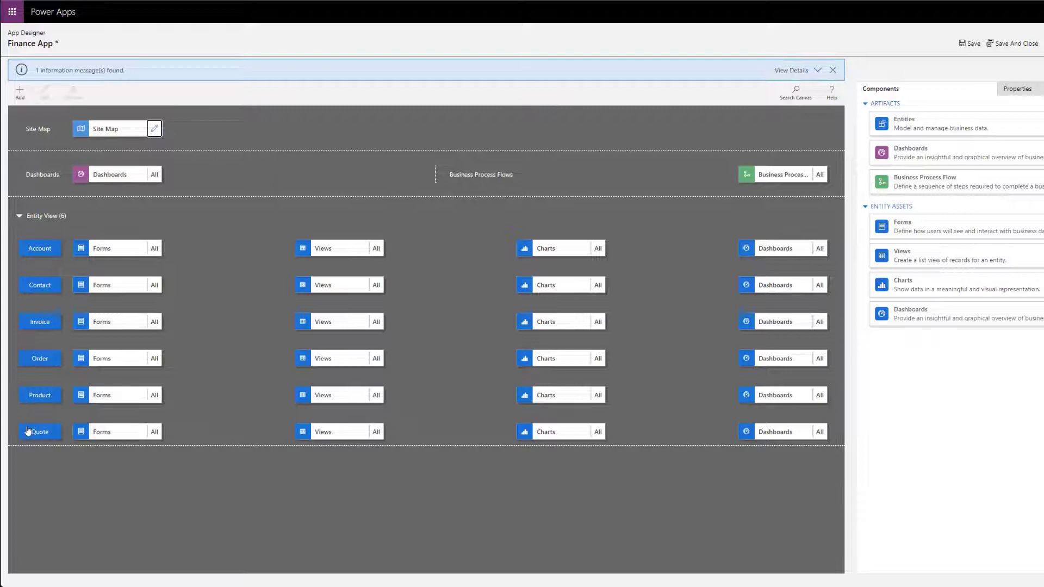
Restrict the Account entity's forms to only the Account main form, replacing All
click(20, 94)
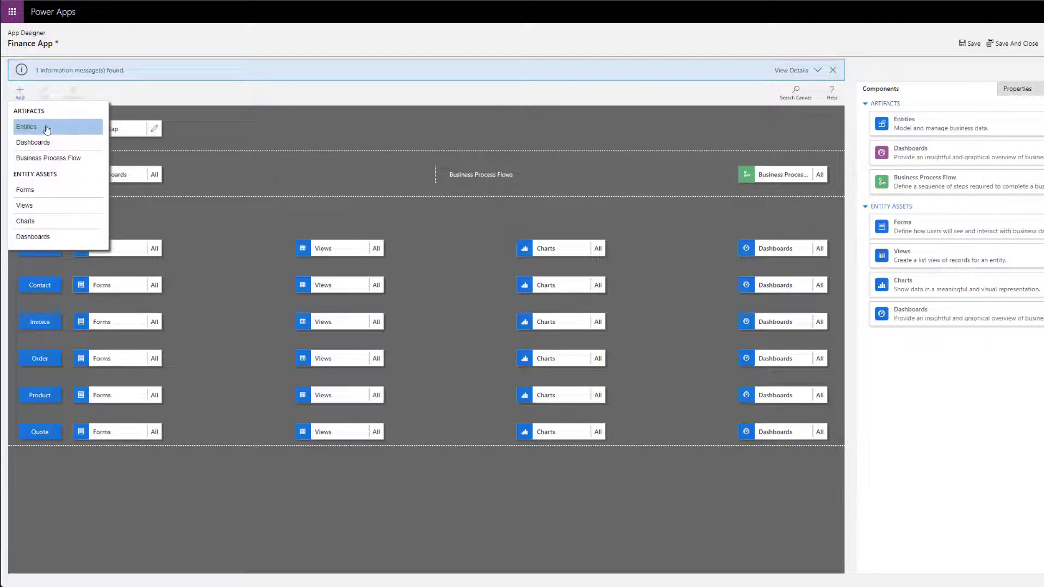
click(271, 133)
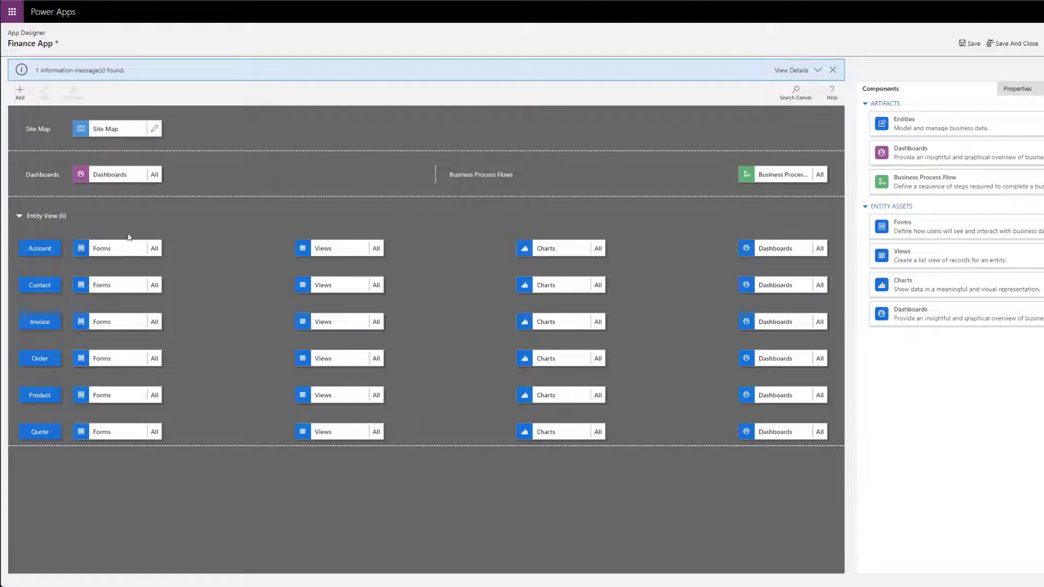
click(114, 248)
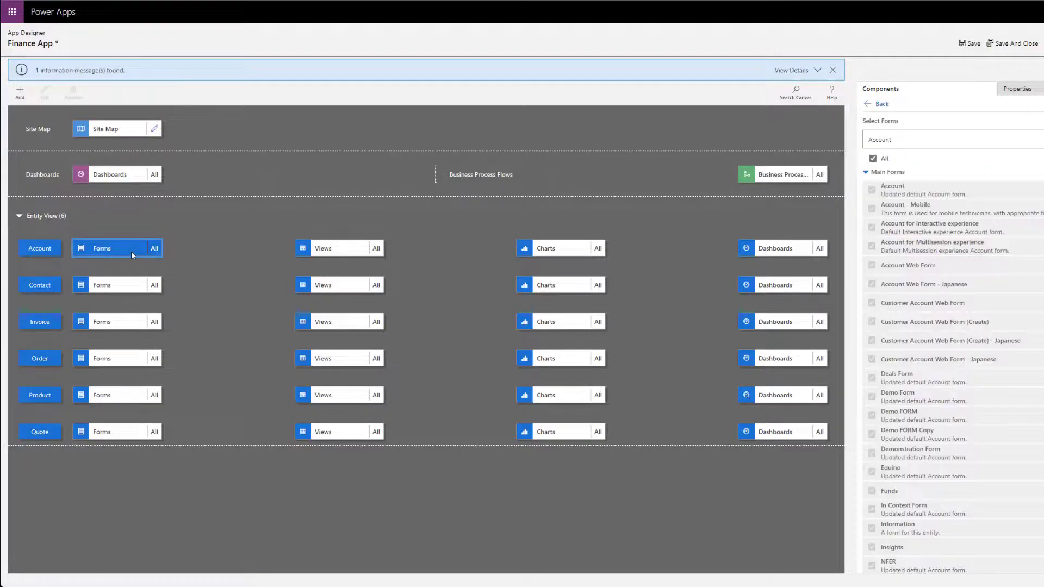
scroll(979, 367, down, 3)
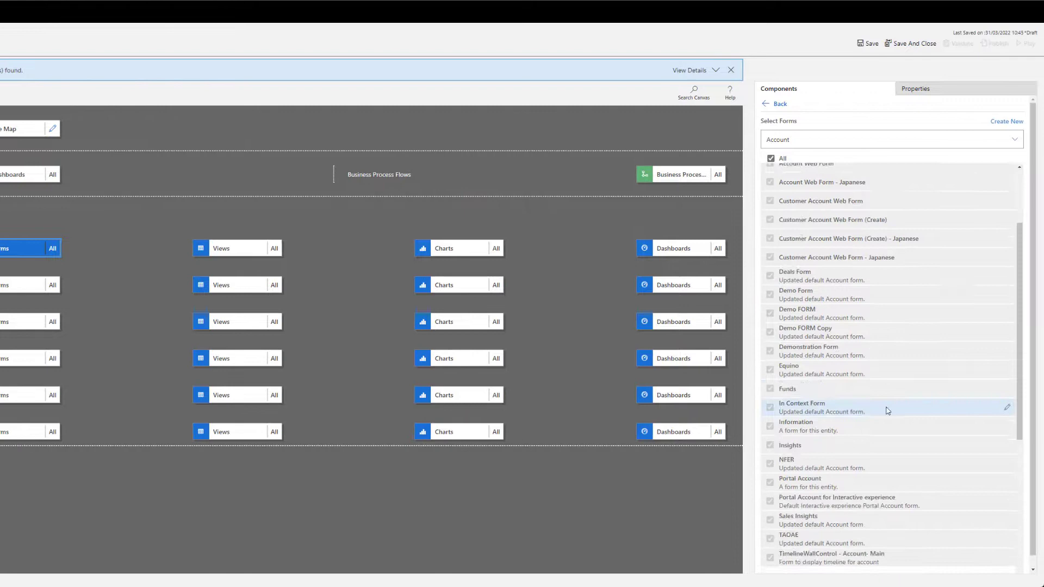
scroll(888, 411, down, 3)
scroll(888, 409, up, 5)
scroll(881, 344, up, 3)
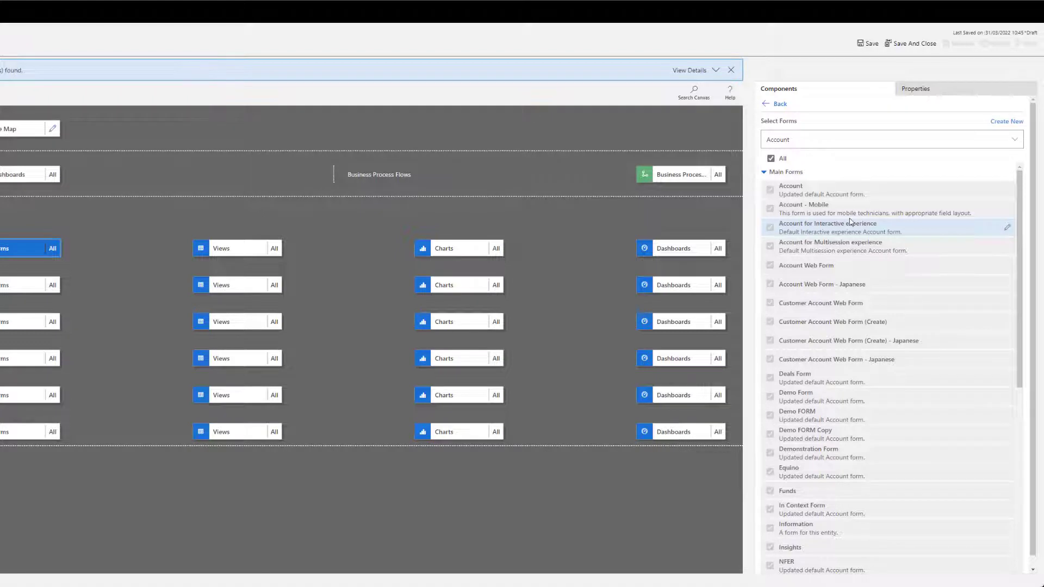
click(772, 159)
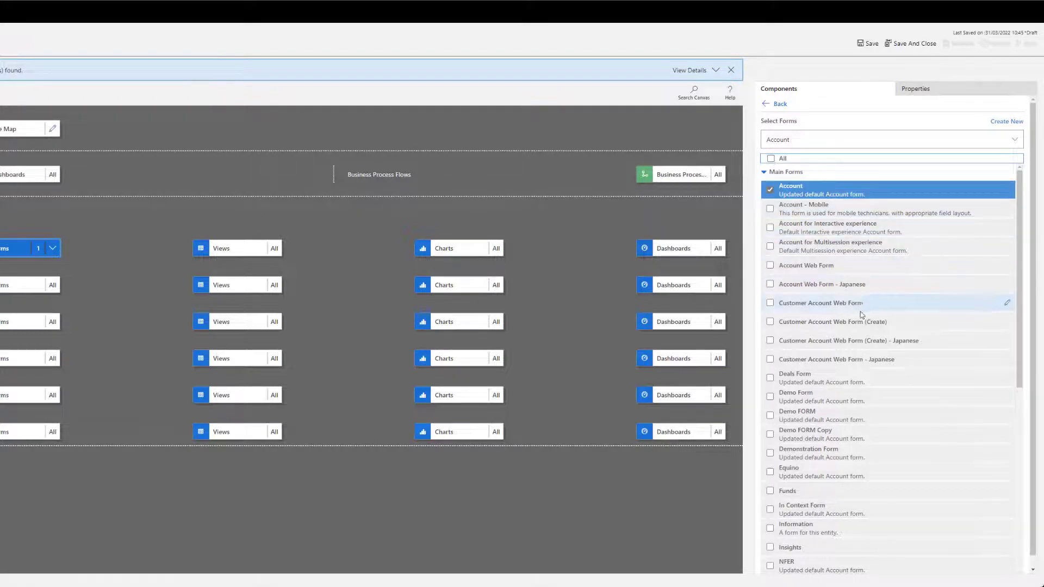
mouse_move(892, 190)
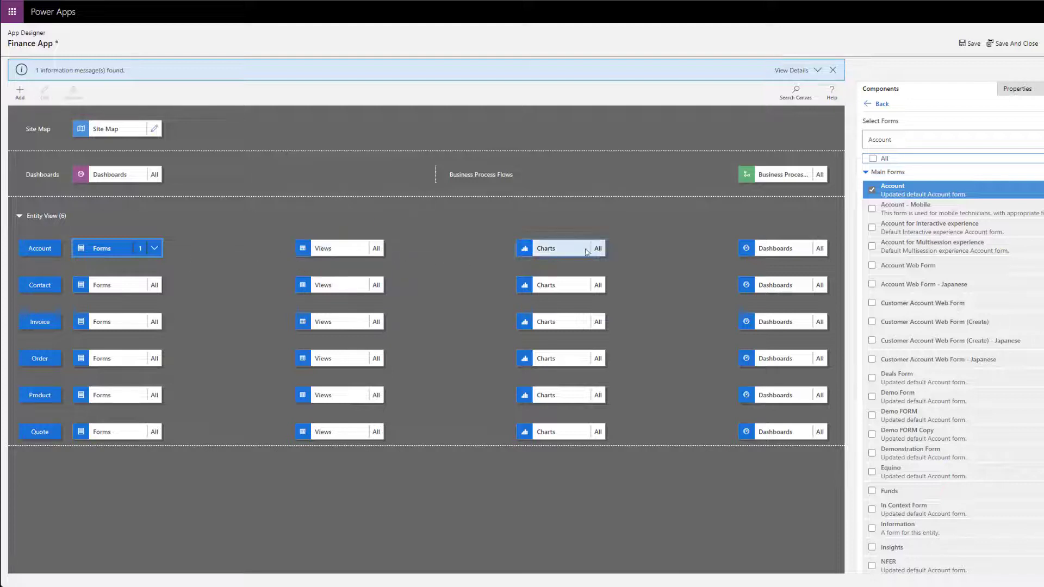
click(677, 249)
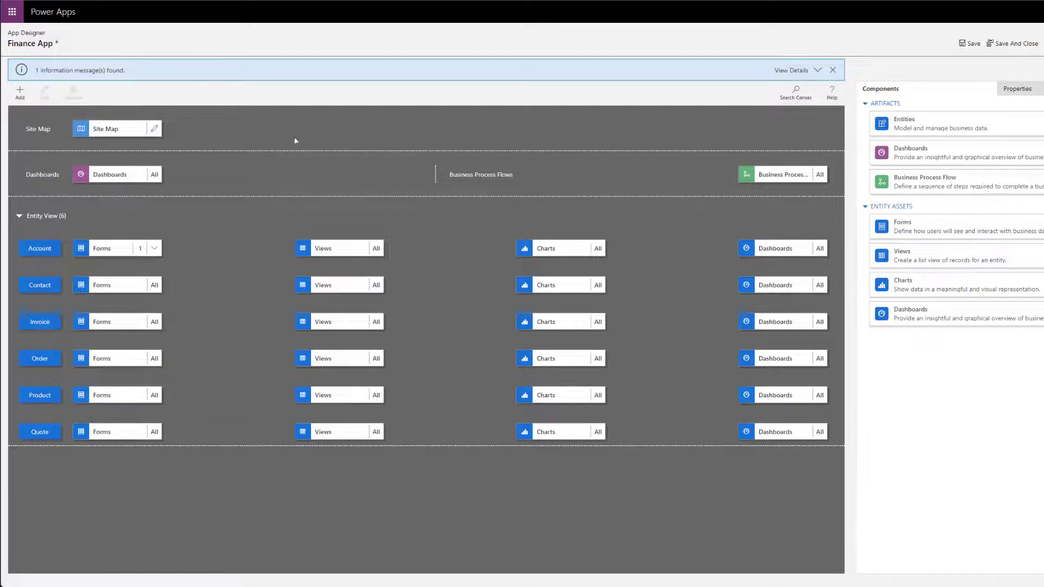
Save the Finance App, then reopen its site map in the Sitemap Designer
click(156, 131)
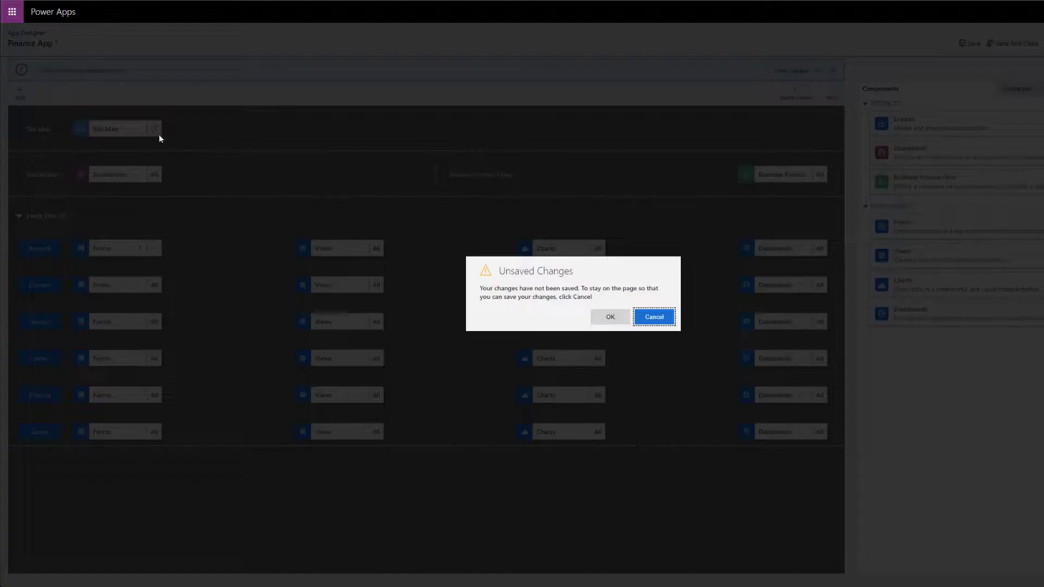
click(654, 317)
click(969, 44)
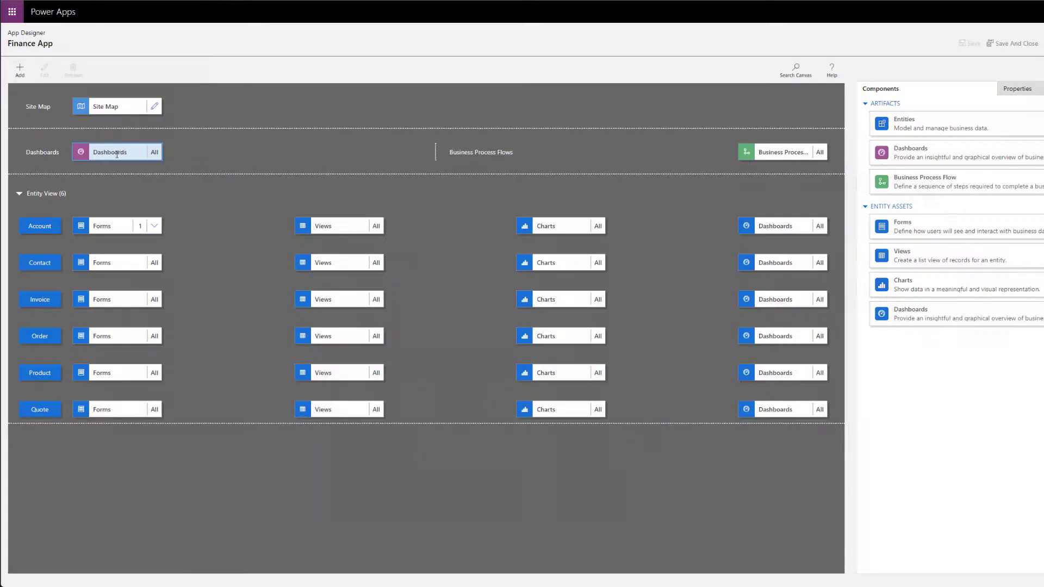
click(147, 108)
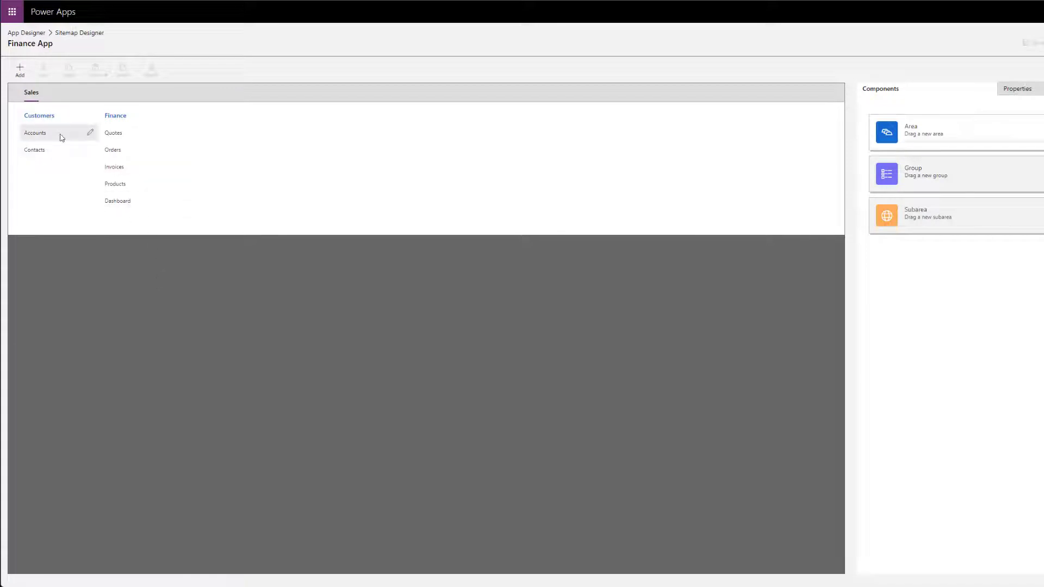
Add a New Subarea under the Customers group, leaving its type unset
click(41, 116)
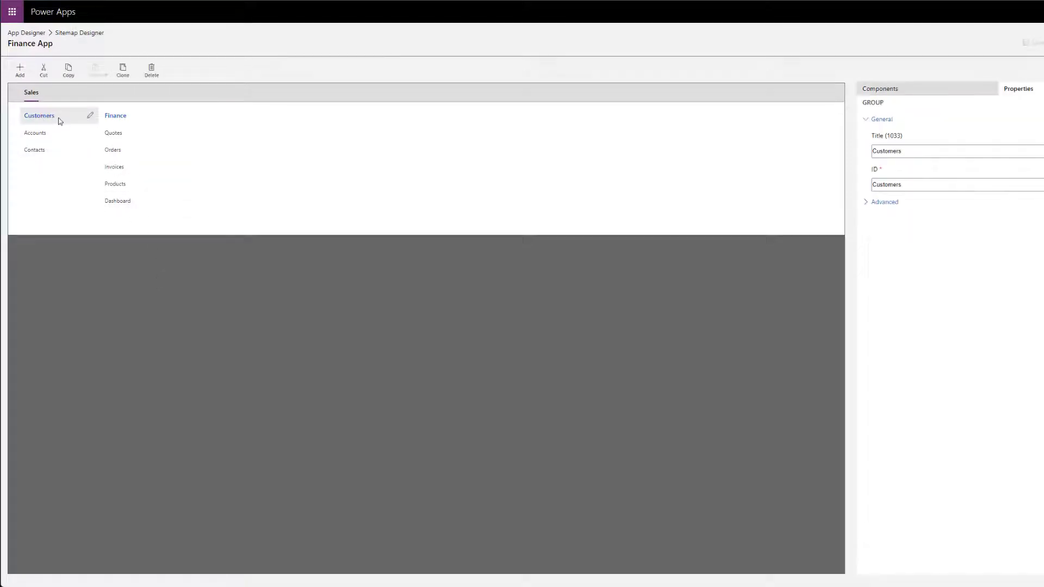
click(21, 73)
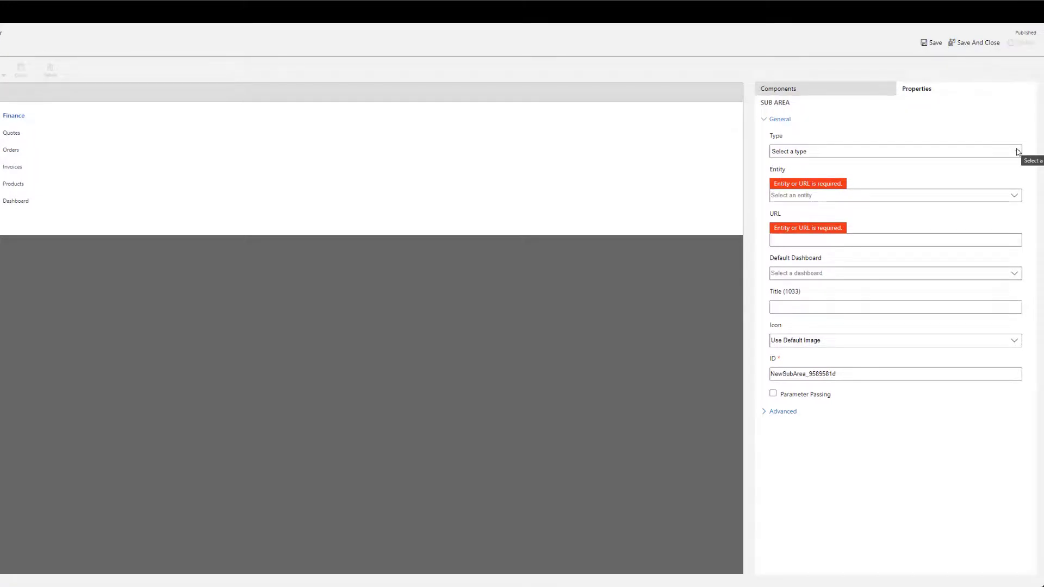
click(1017, 152)
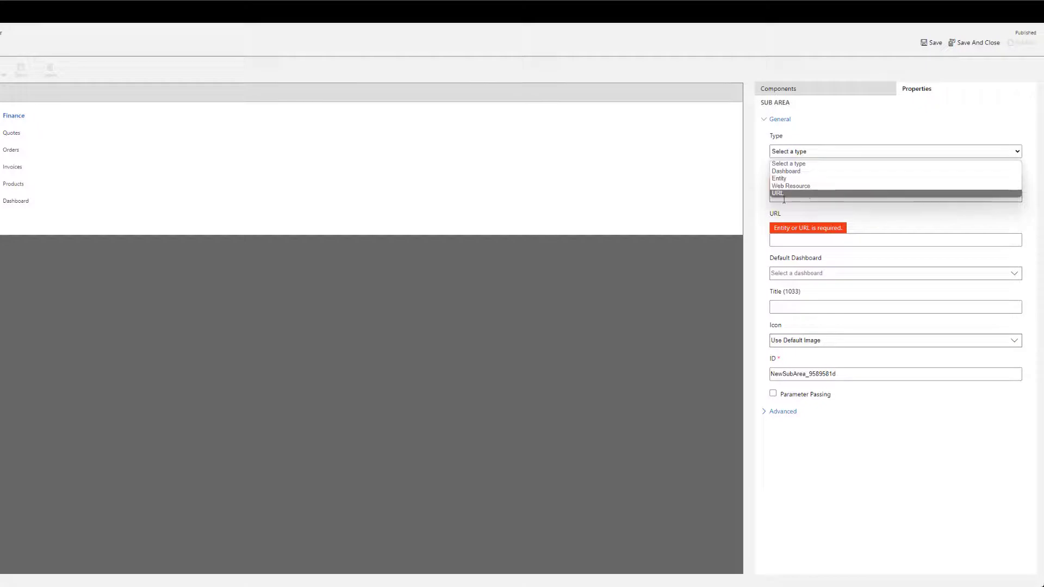
click(761, 212)
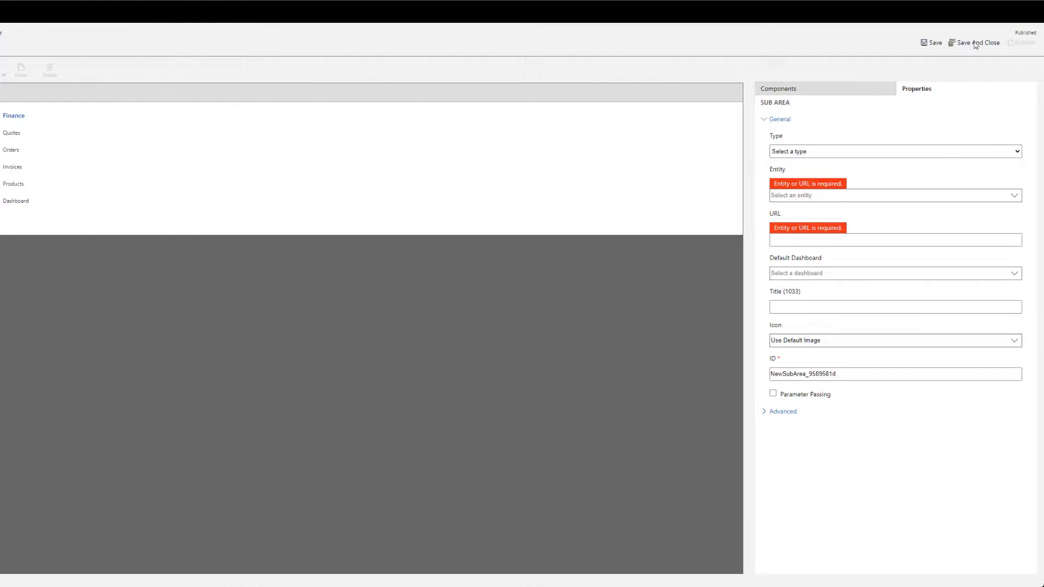
Save and close the site map, then publish the Finance App
click(976, 42)
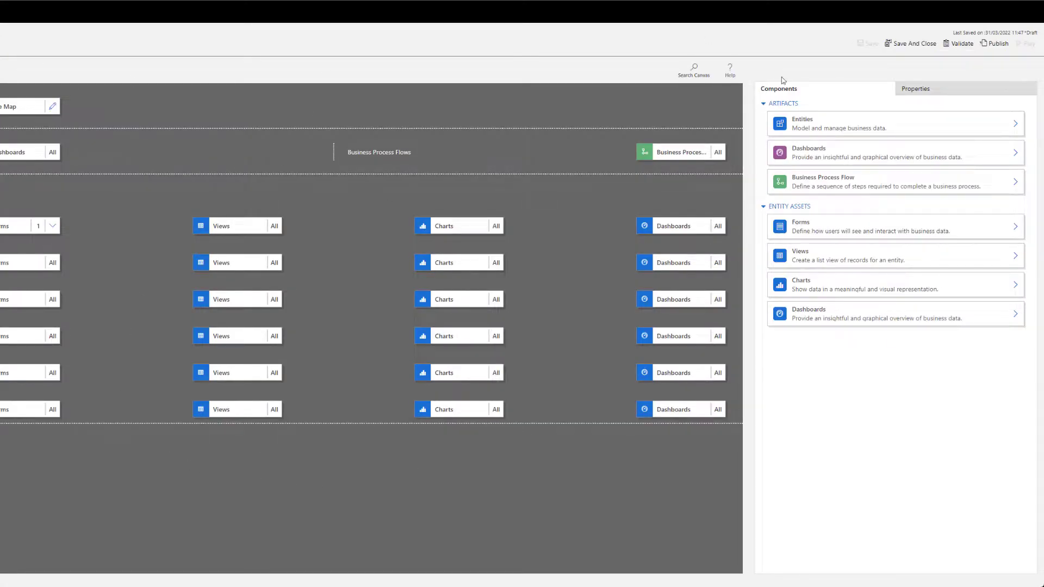
click(996, 45)
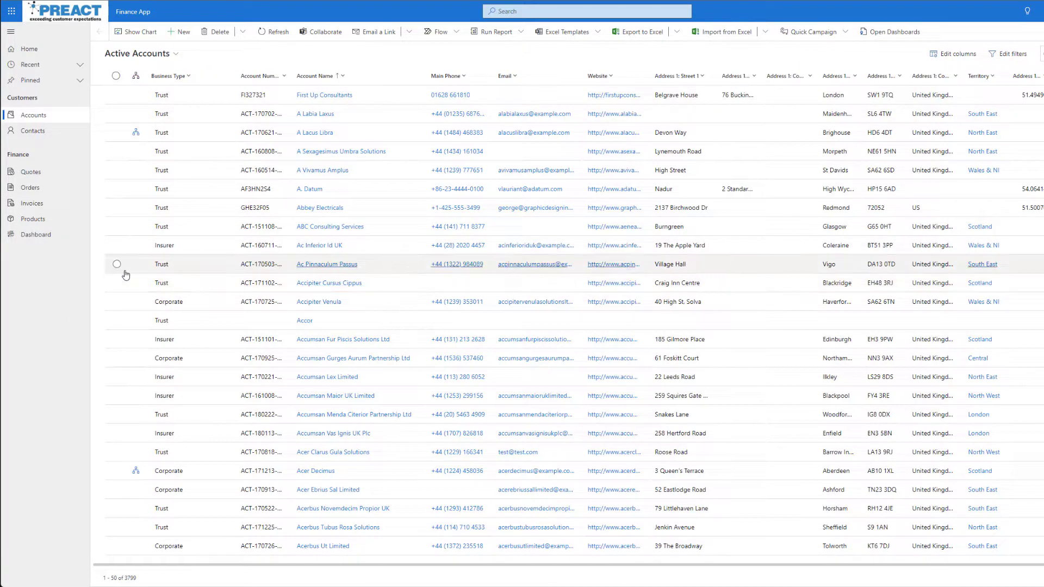
Open the Apps selector from the top bar and review the 32 published app tiles
click(132, 12)
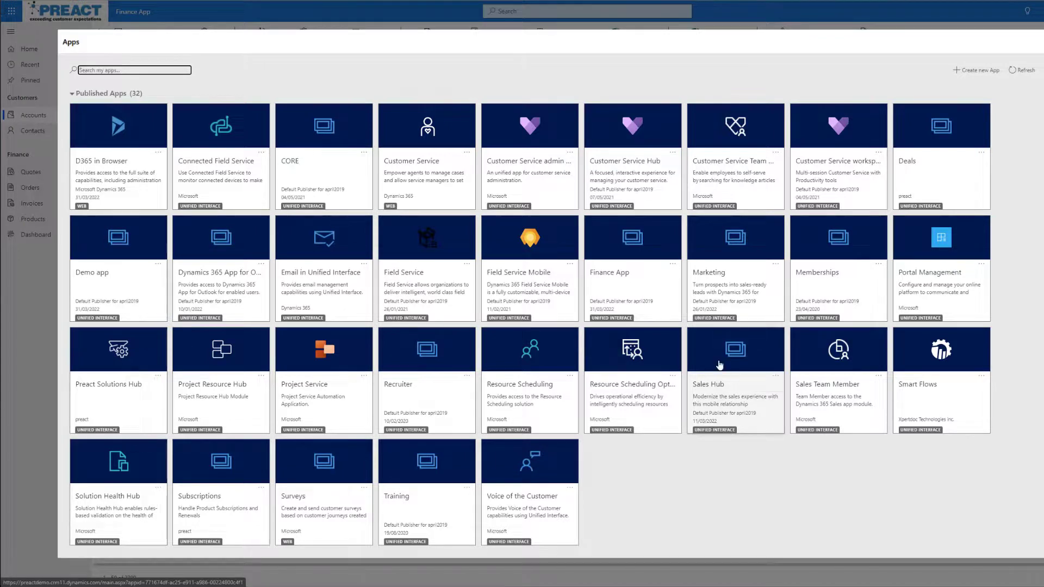
click(640, 251)
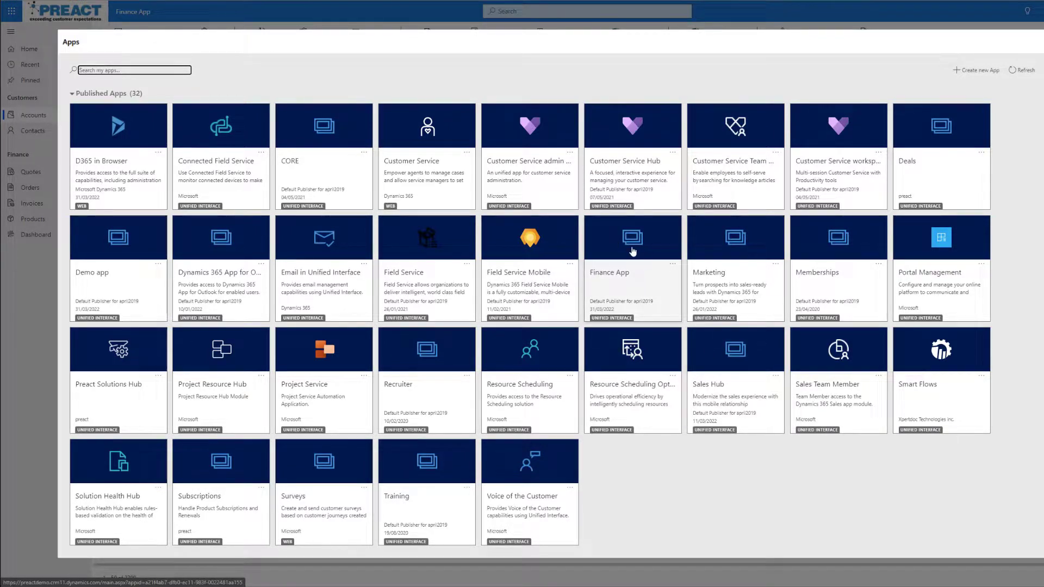